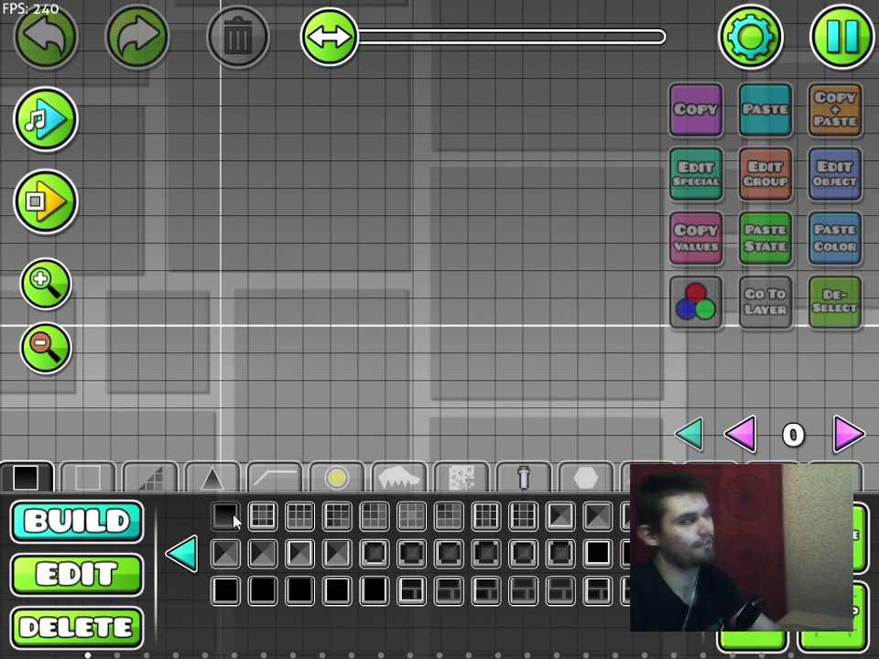
- Place dark gradient blocks on the editor grid, forming the column-between-two-blocks shape
left_click_drag(386, 325, 399, 350)
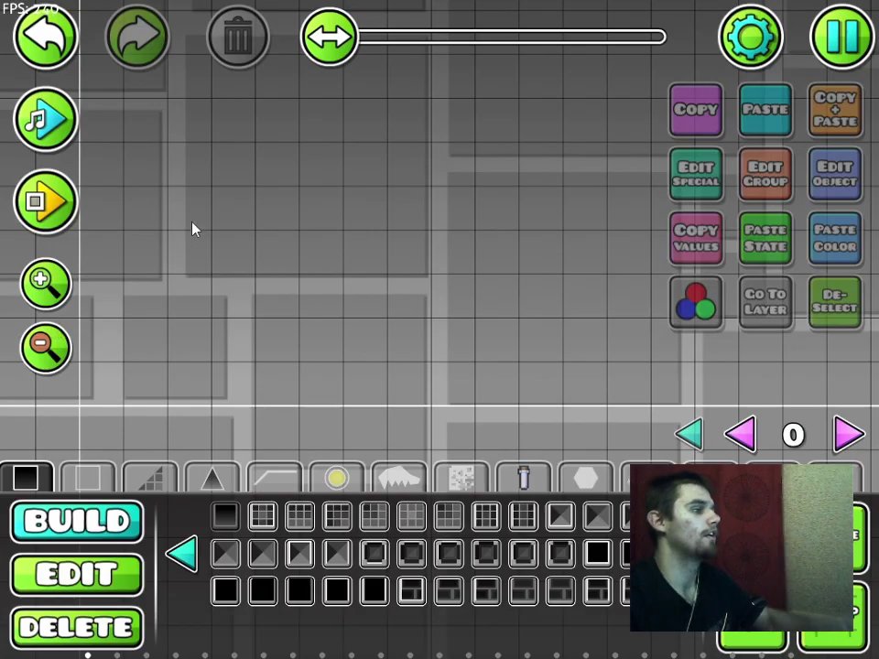
left_click(365, 208)
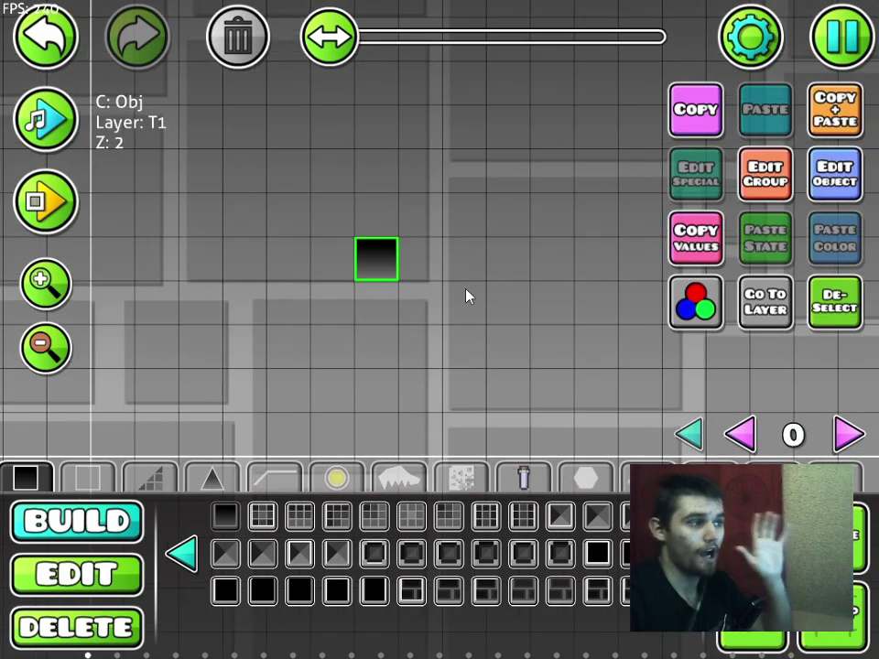
left_click(464, 261)
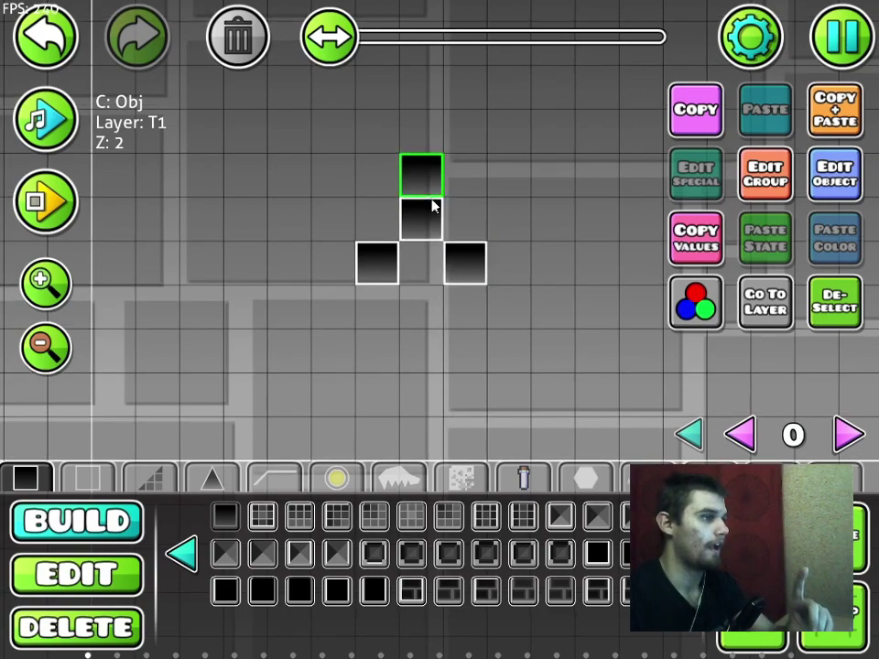
left_click_drag(429, 203, 476, 261)
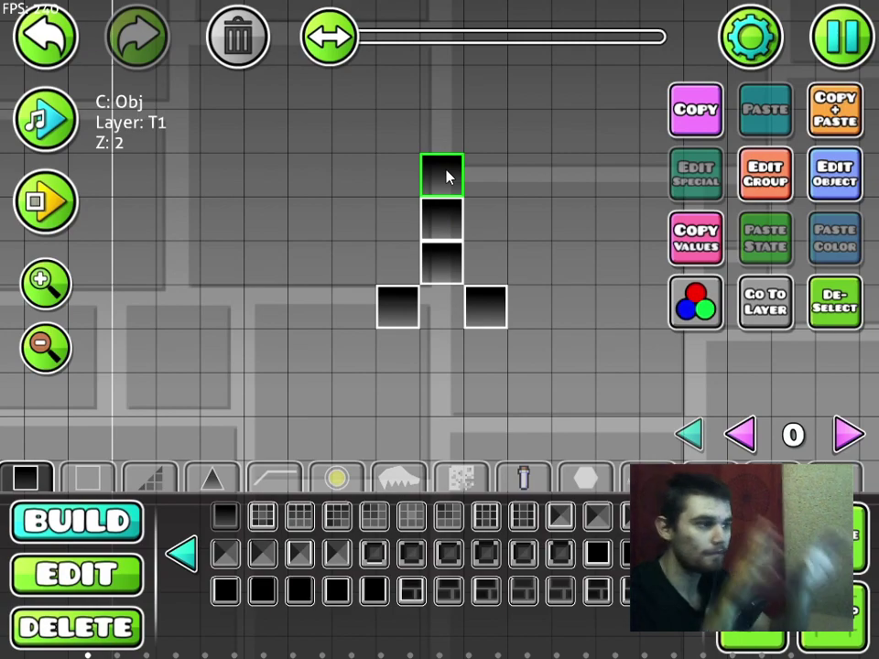